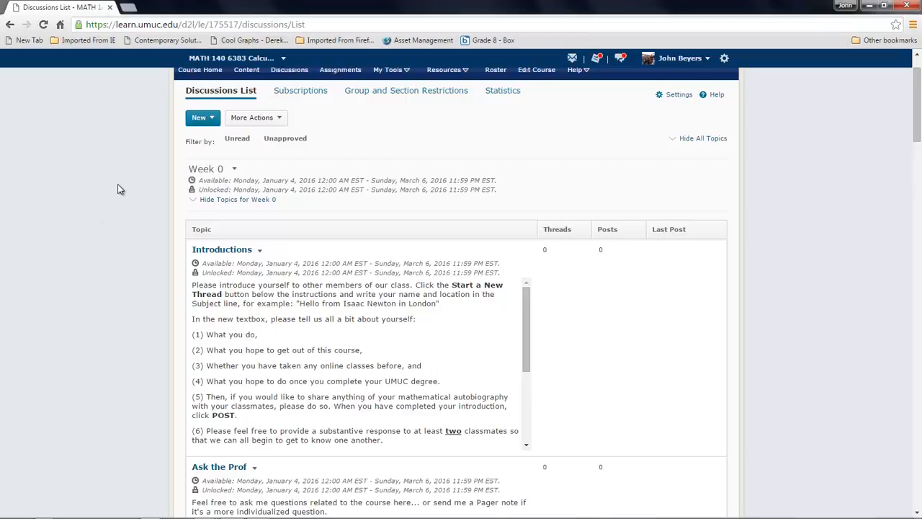
# - Examine the availability and unlocking dates of the Week 0 forum, dismissing the Windows color scheme prompt
pyautogui.scroll(-1, 97, 295)
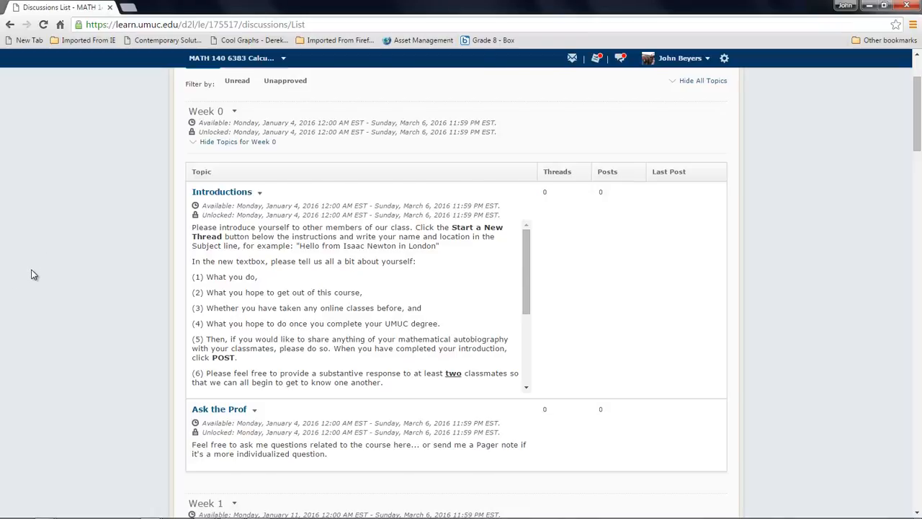
pyautogui.scroll(1, 31, 275)
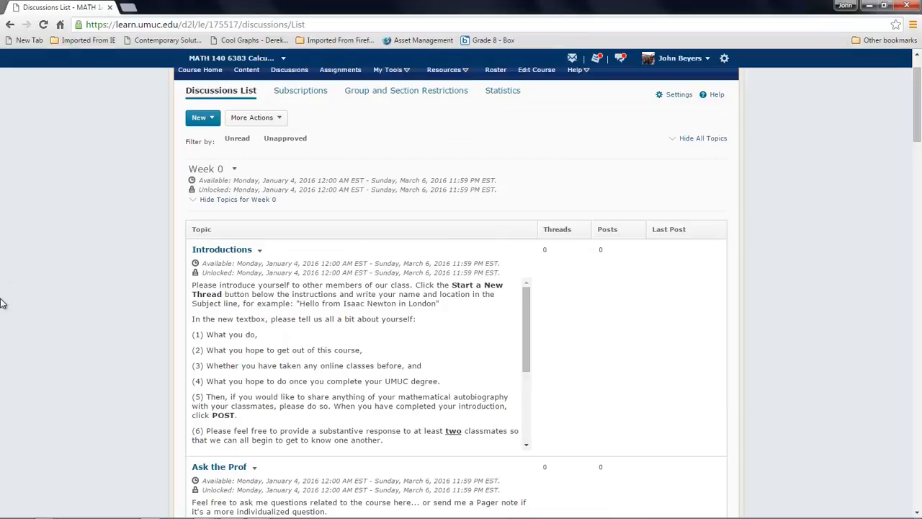
pyautogui.tripleClick(203, 183)
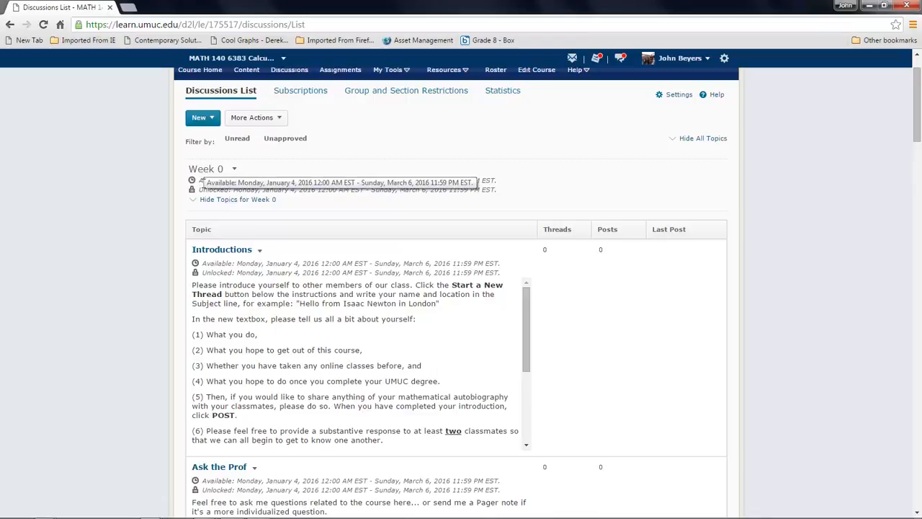
pyautogui.click(193, 193)
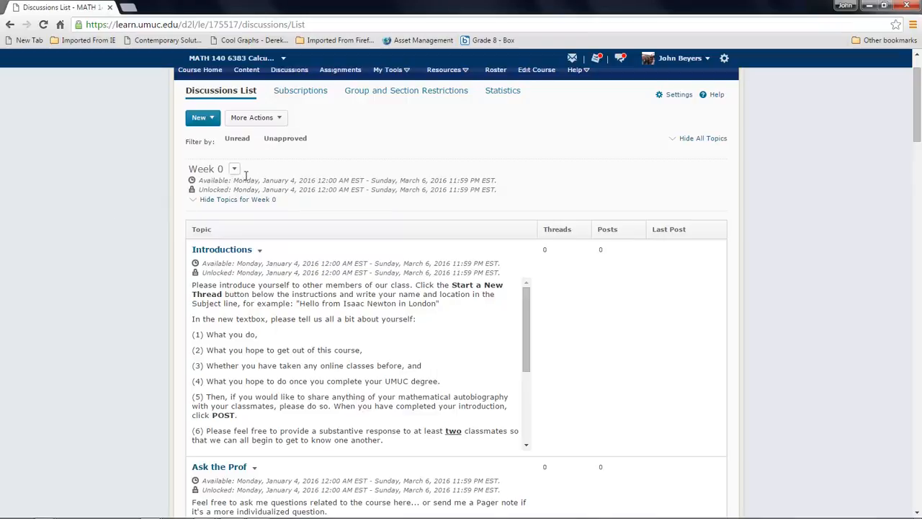
pyautogui.moveTo(266, 180); pyautogui.dragTo(296, 180)
pyautogui.click(325, 179)
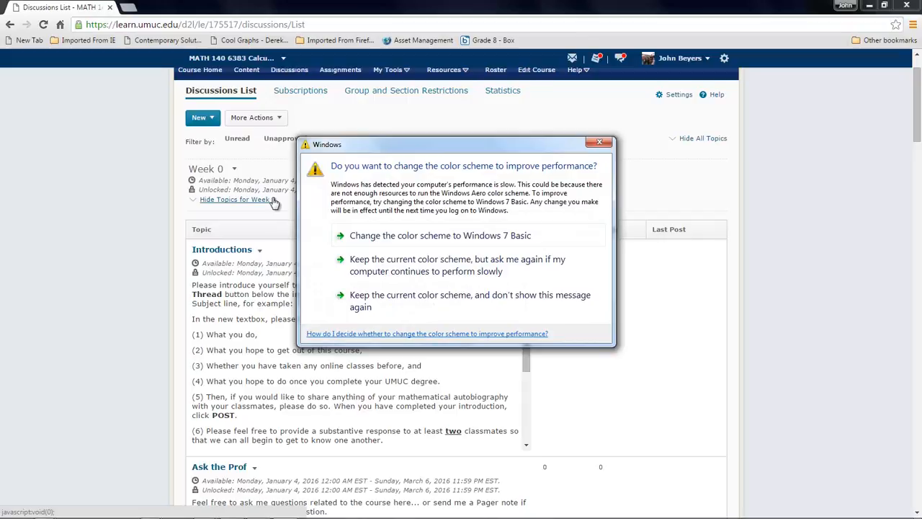
pyautogui.click(602, 143)
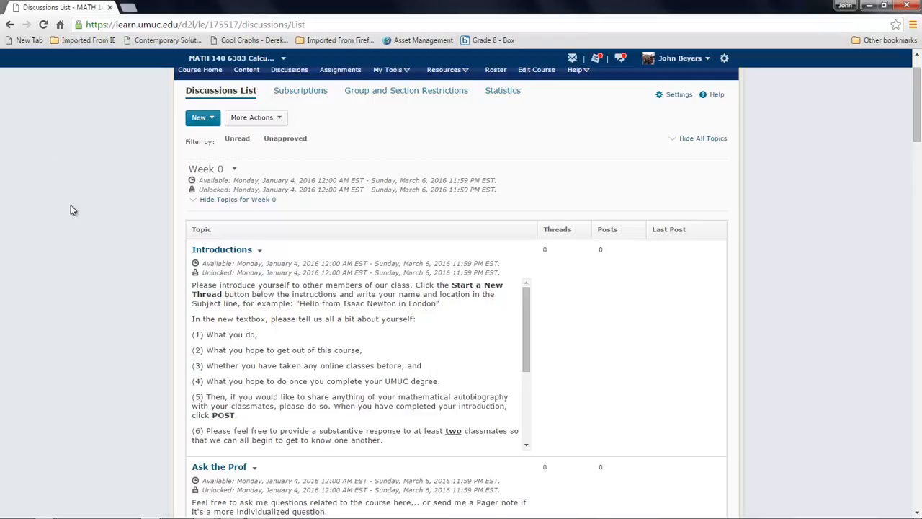
# - Open the Week 0 forum for editing and bring up its availability options, dismissing the Windows color scheme prompt
pyautogui.scroll(-1, 71, 205)
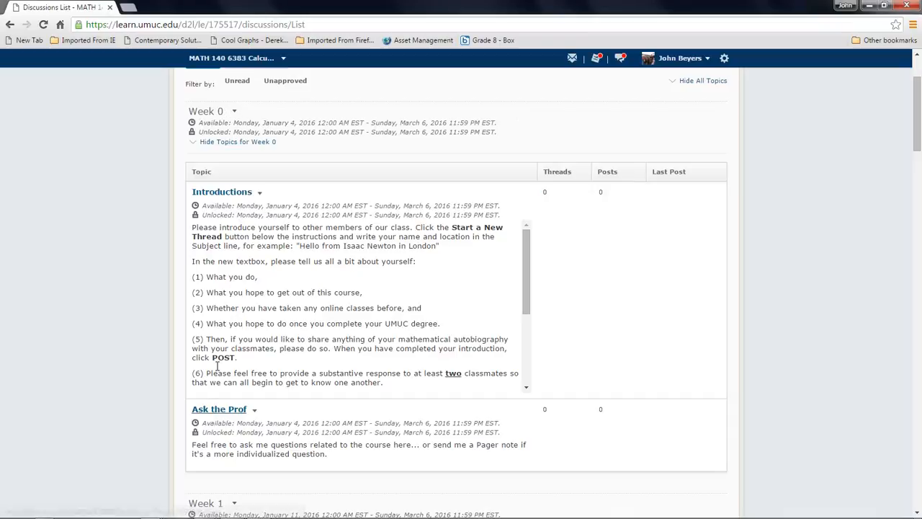
pyautogui.click(235, 111)
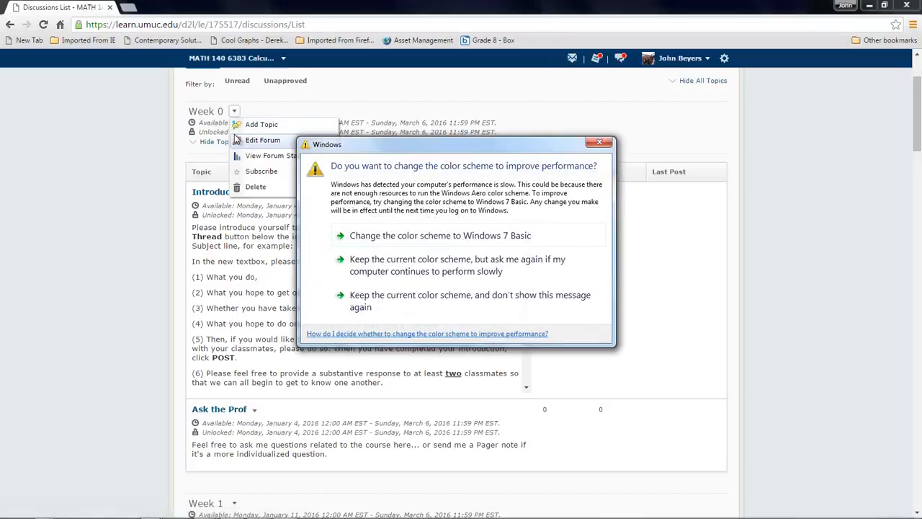
pyautogui.click(605, 145)
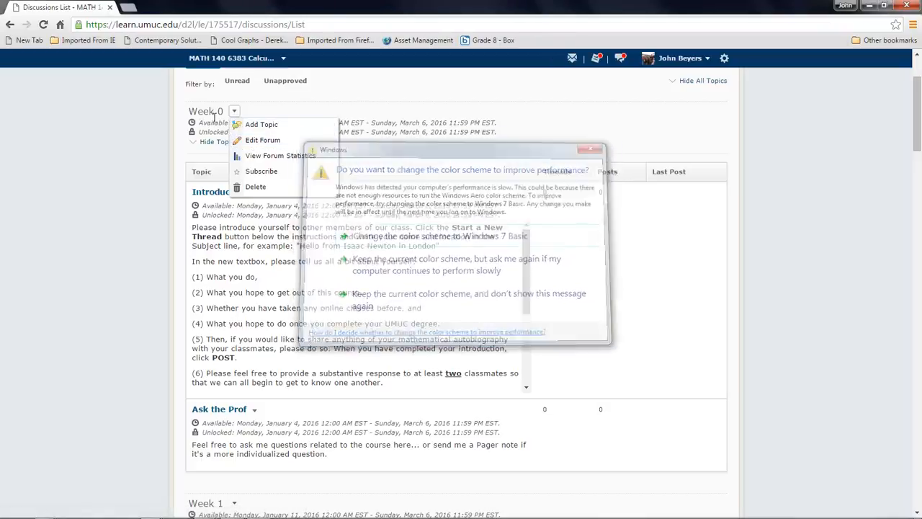
pyautogui.click(262, 139)
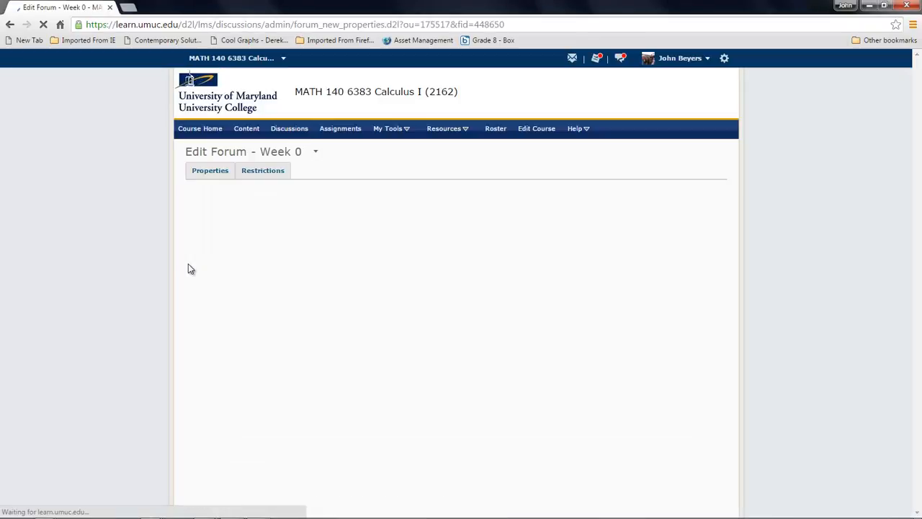
pyautogui.scroll(-4, 92, 281)
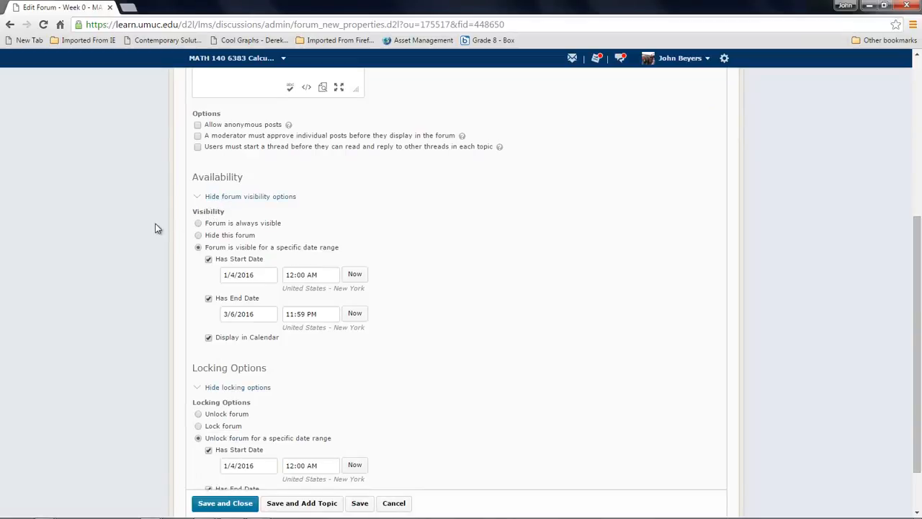
# - Try hiding the Week 0 forum, and restore its visibility for a specific date range with a start date
pyautogui.click(198, 236)
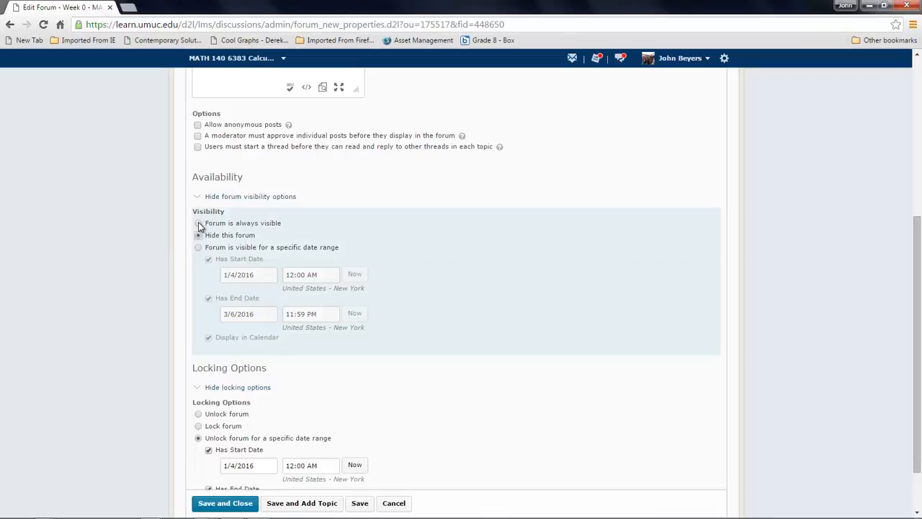
pyautogui.click(198, 246)
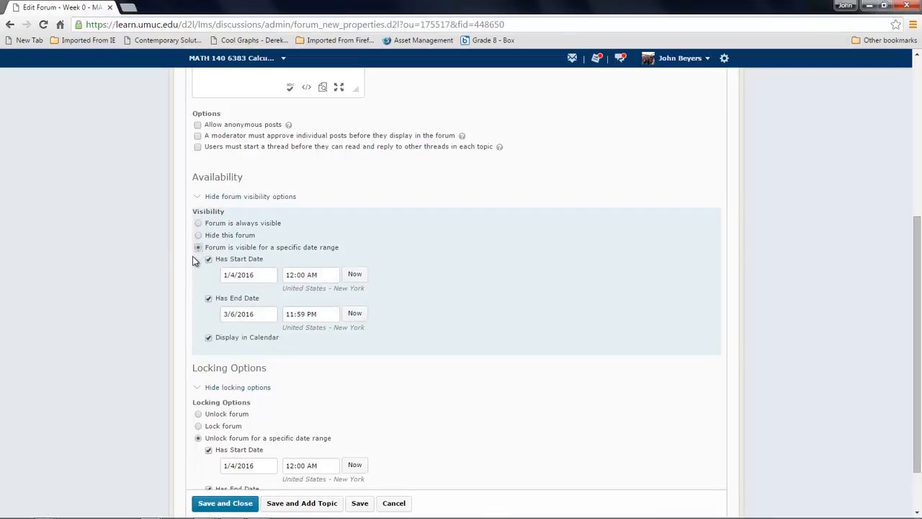
pyautogui.click(208, 259)
pyautogui.click(322, 276)
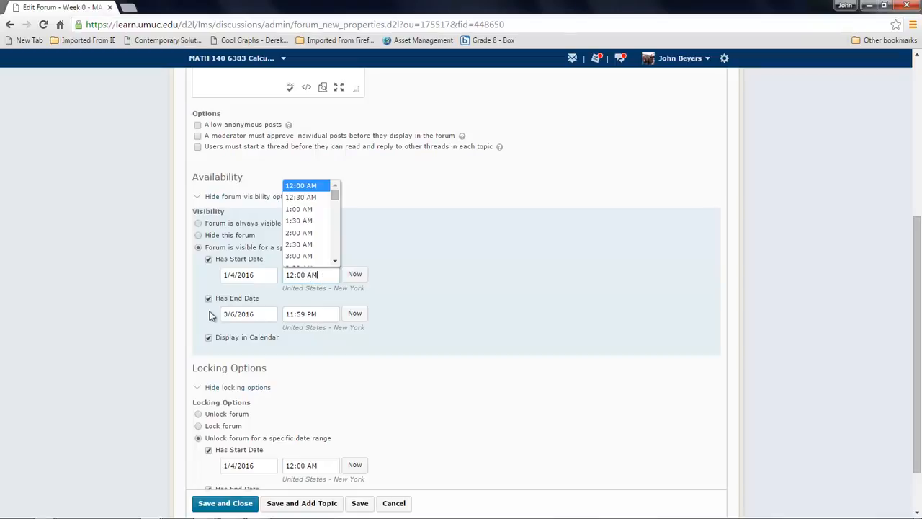
pyautogui.click(108, 282)
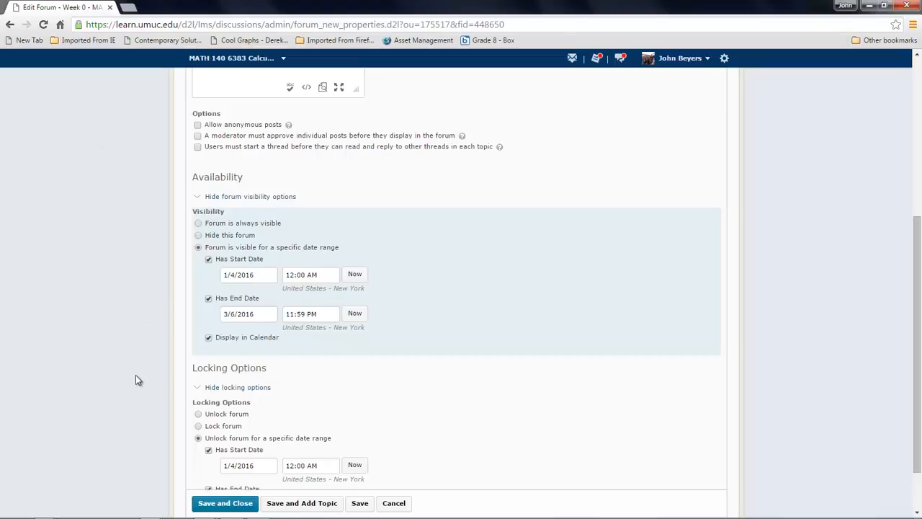
# - Check the Week 0 forum's calendar display and locking date range, and save and close the forum
pyautogui.scroll(-1, 173, 385)
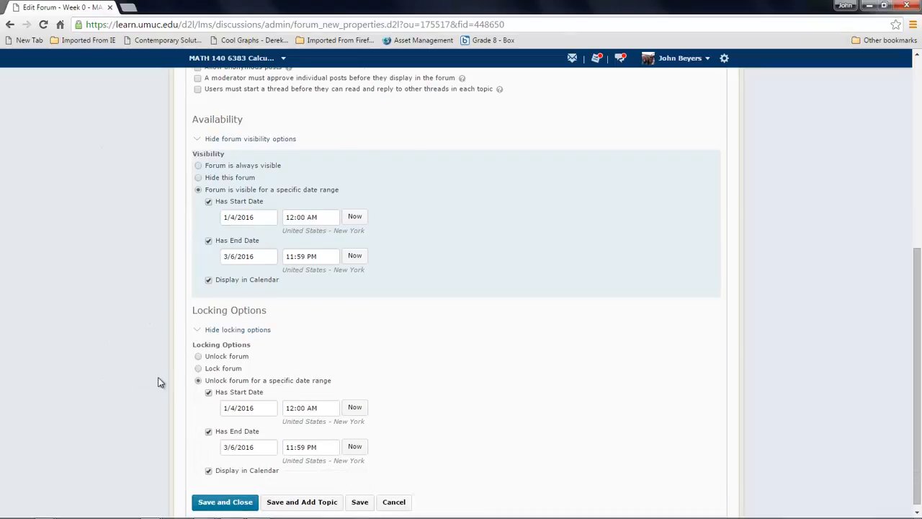
pyautogui.click(209, 280)
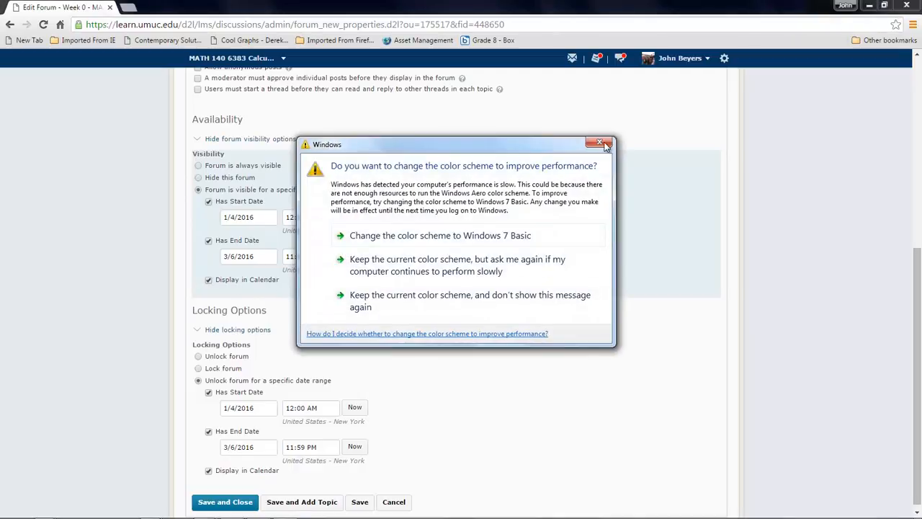
pyautogui.click(598, 144)
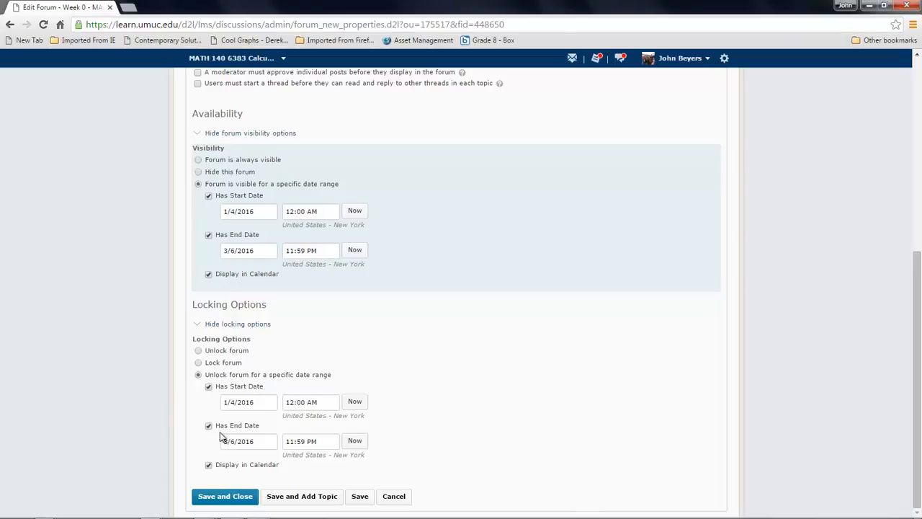
pyautogui.click(254, 441)
pyautogui.click(134, 431)
pyautogui.click(213, 497)
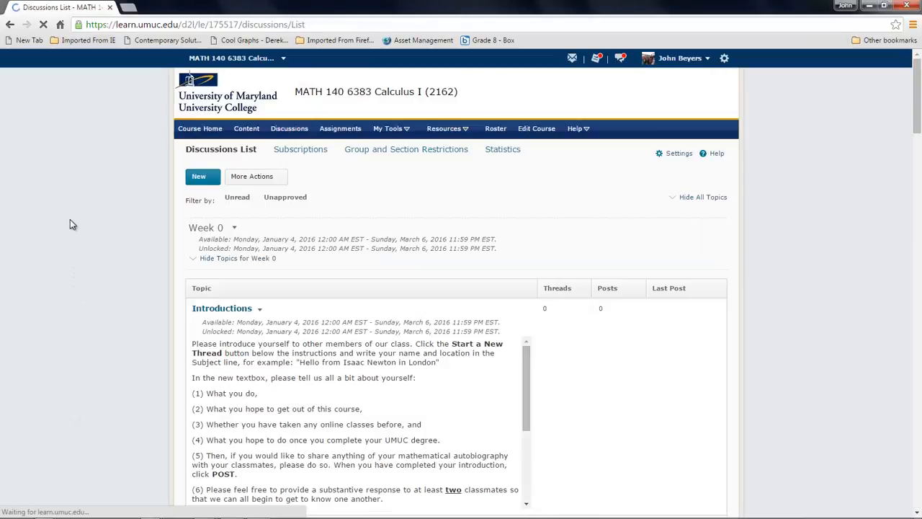
# - Check the availability dates of the Week 2 forum in the discussions list and open that forum for editing
pyautogui.scroll(-5, 79, 285)
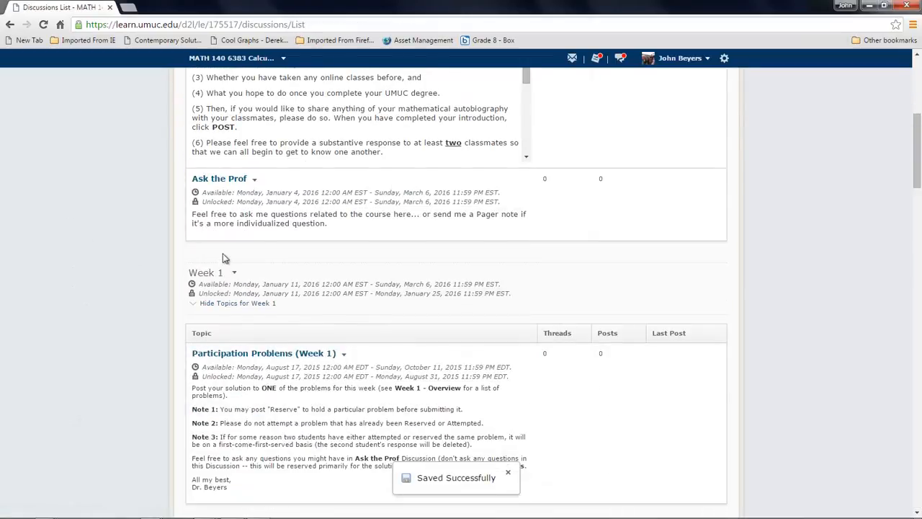
pyautogui.scroll(-3, 132, 331)
pyautogui.scroll(-2, 132, 331)
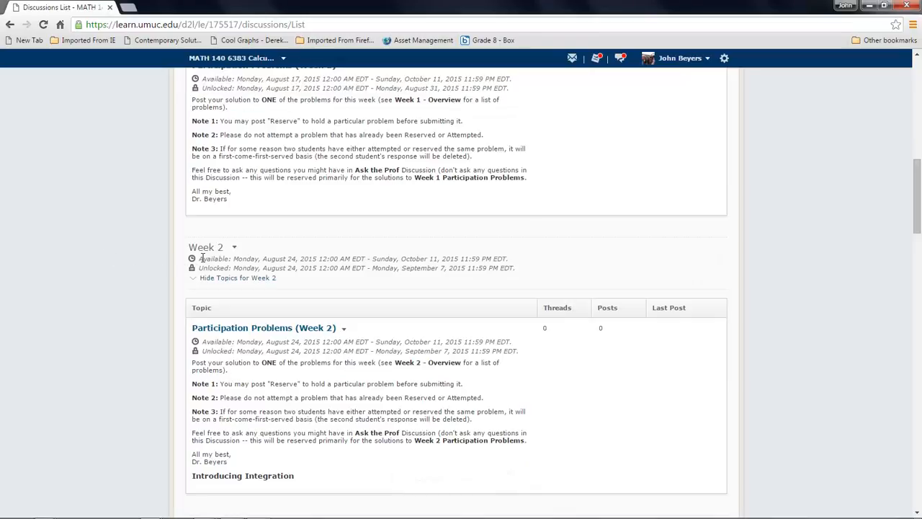
pyautogui.moveTo(196, 257); pyautogui.dragTo(320, 258)
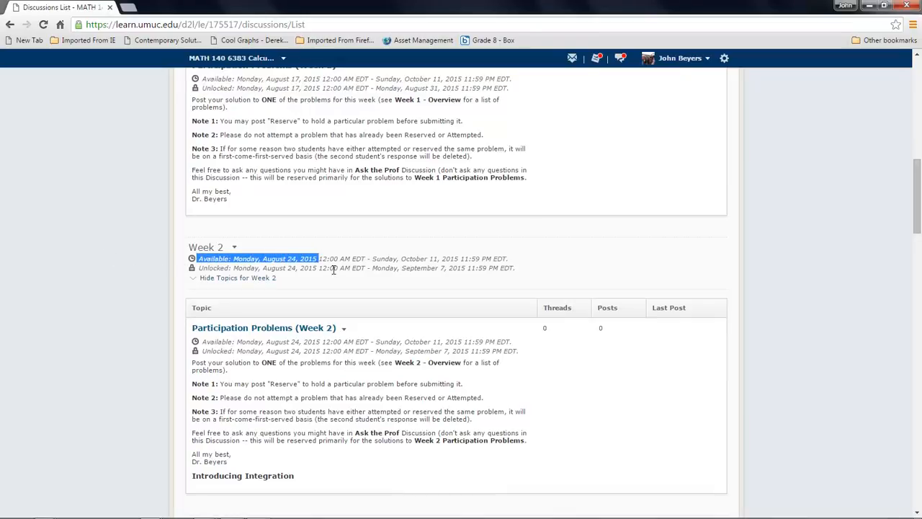
pyautogui.click(345, 258)
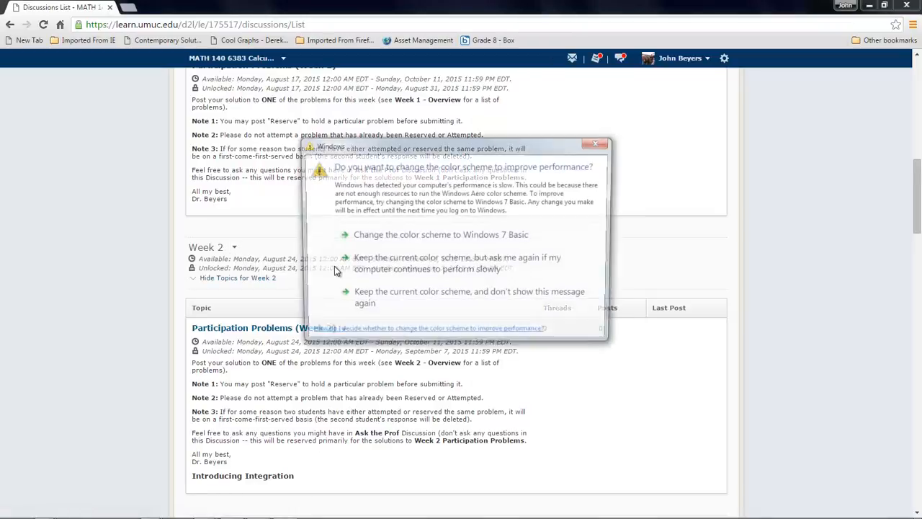
pyautogui.click(602, 142)
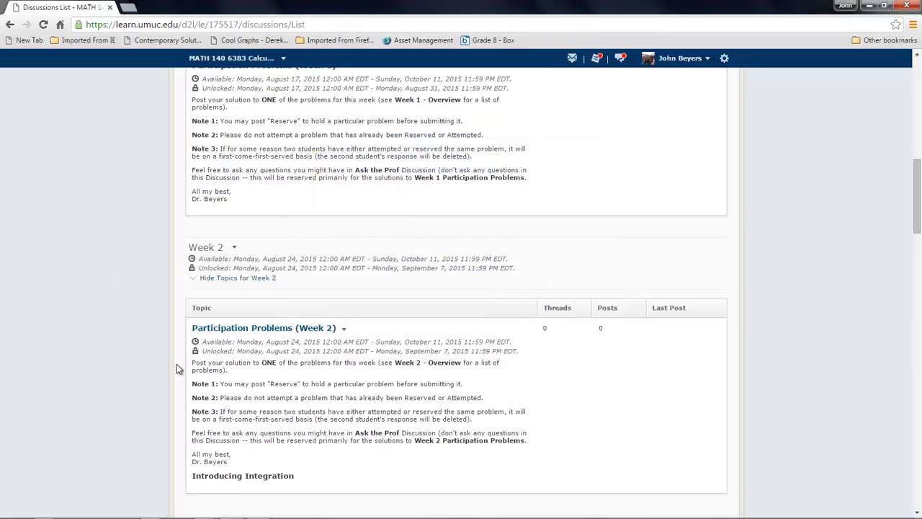
pyautogui.click(235, 247)
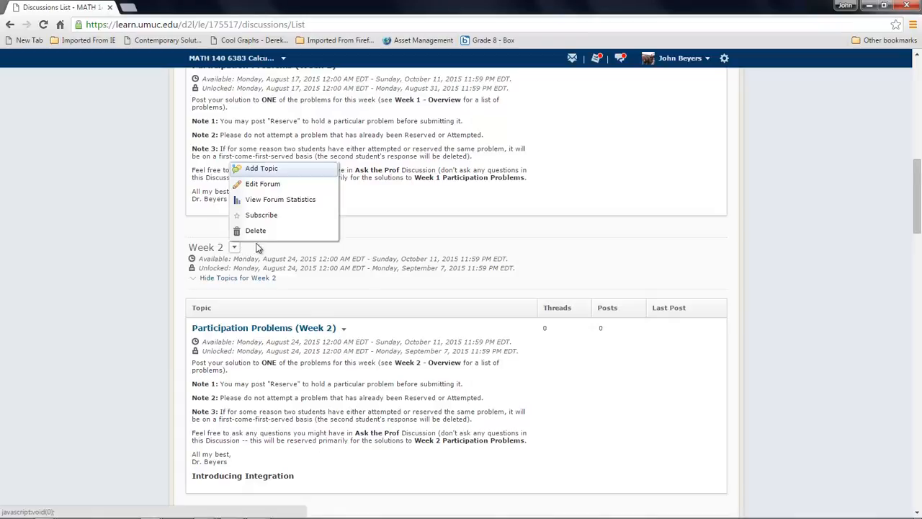
pyautogui.click(257, 185)
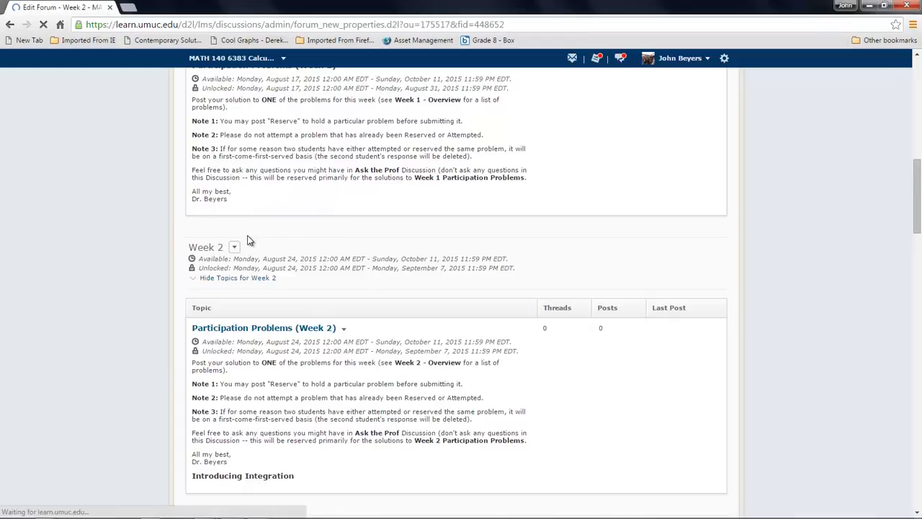
pyautogui.scroll(-4, 103, 279)
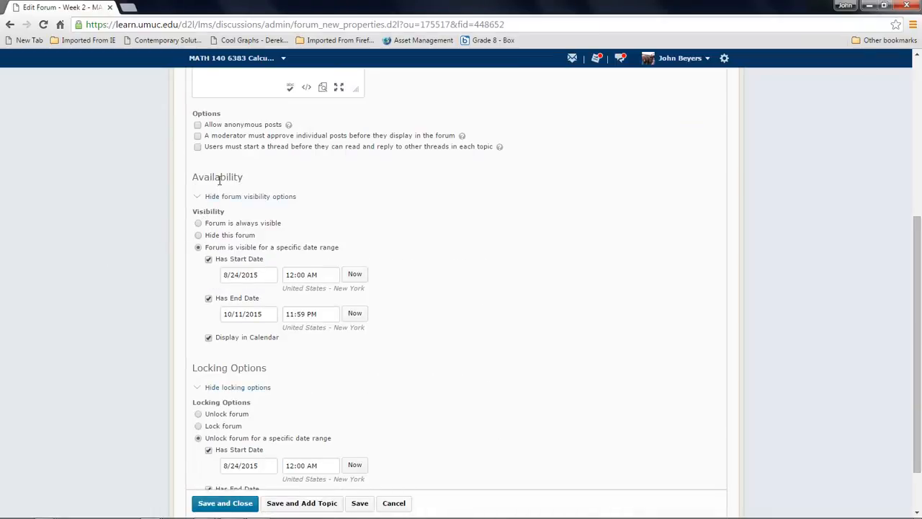
# - Set the visibility start date of the Week 2 forum to 1/18/2016, keeping the start time at 12:00 AM
pyautogui.click(257, 275)
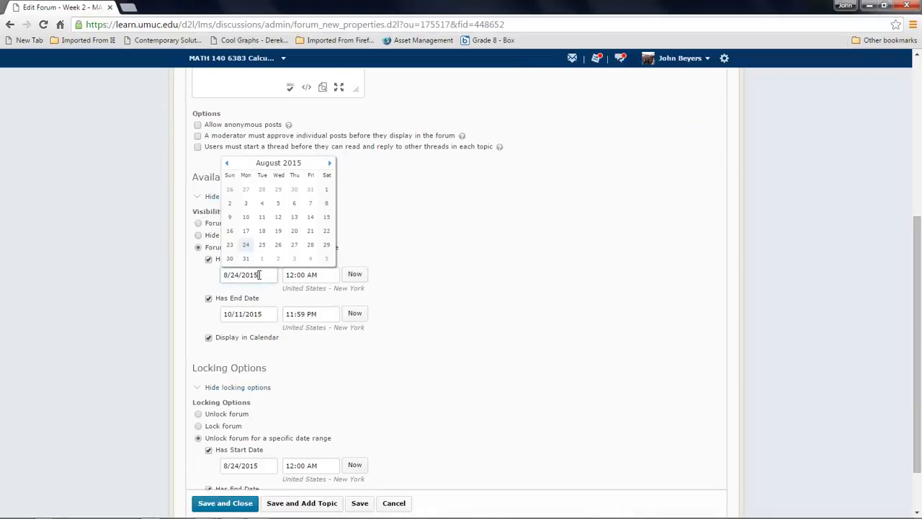
pyautogui.click(75, 257)
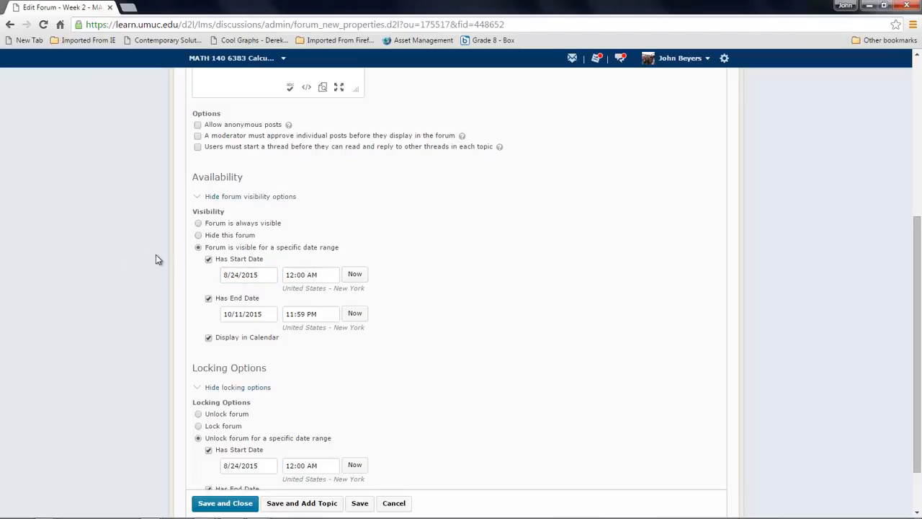
pyautogui.moveTo(258, 276); pyautogui.dragTo(220, 280)
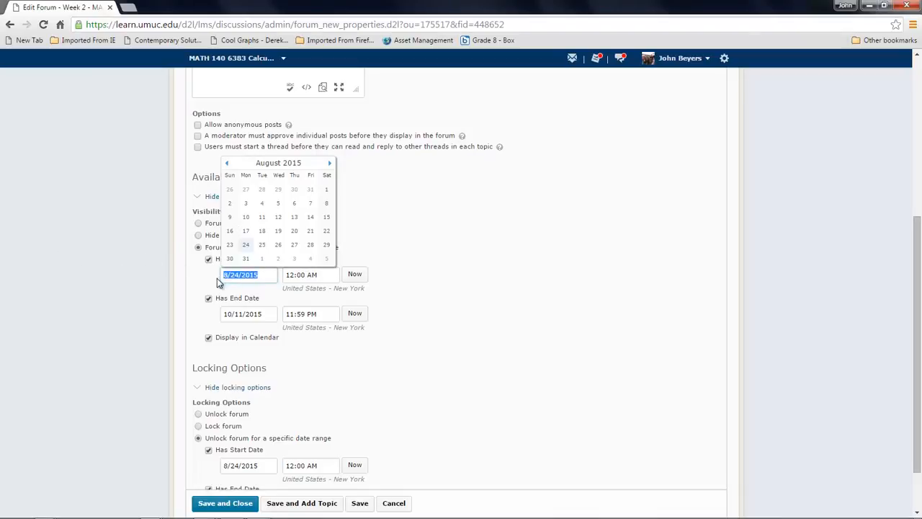
pyautogui.click(278, 274)
pyautogui.write('6')
pyautogui.hotkey('shift', 'Left')
pyautogui.write('18')
pyautogui.hotkey('shift', 'Left')
pyautogui.write('1')
pyautogui.click(317, 274)
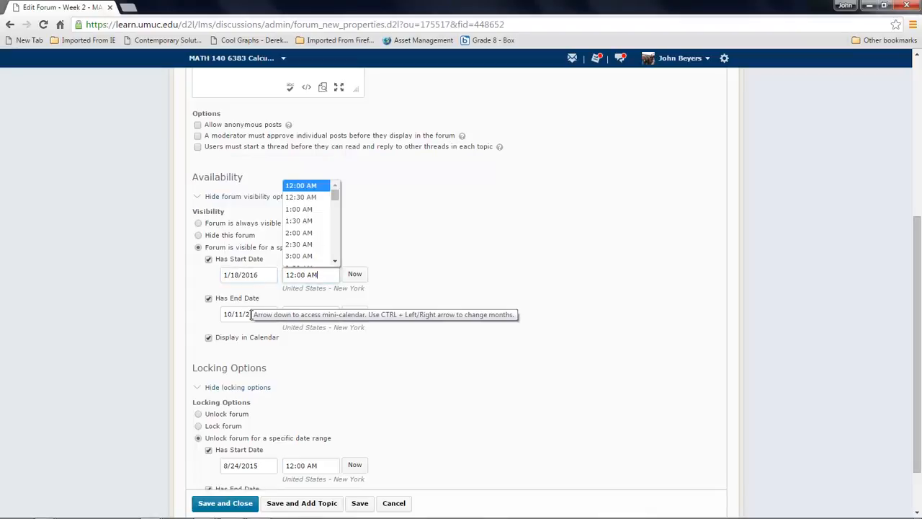
# - Set the visibility end date of the Week 2 forum to 3/6/2016
pyautogui.click(264, 314)
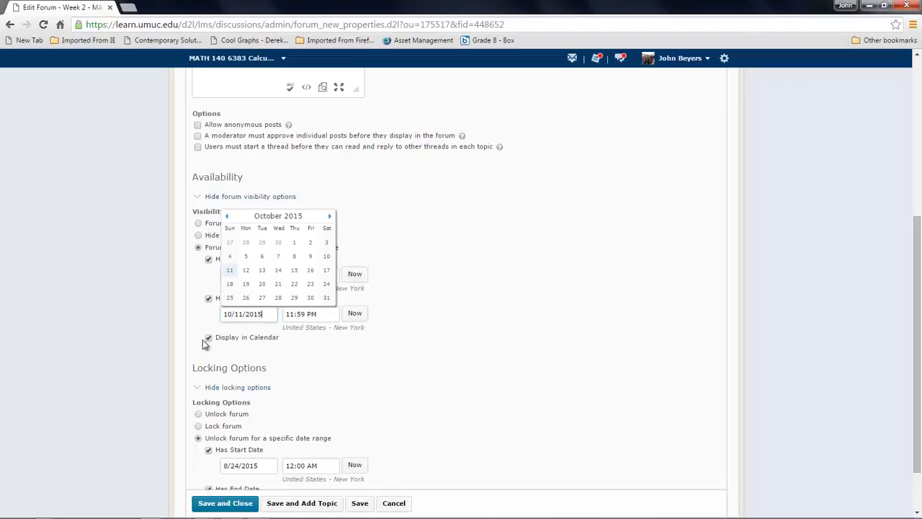
pyautogui.click(60, 344)
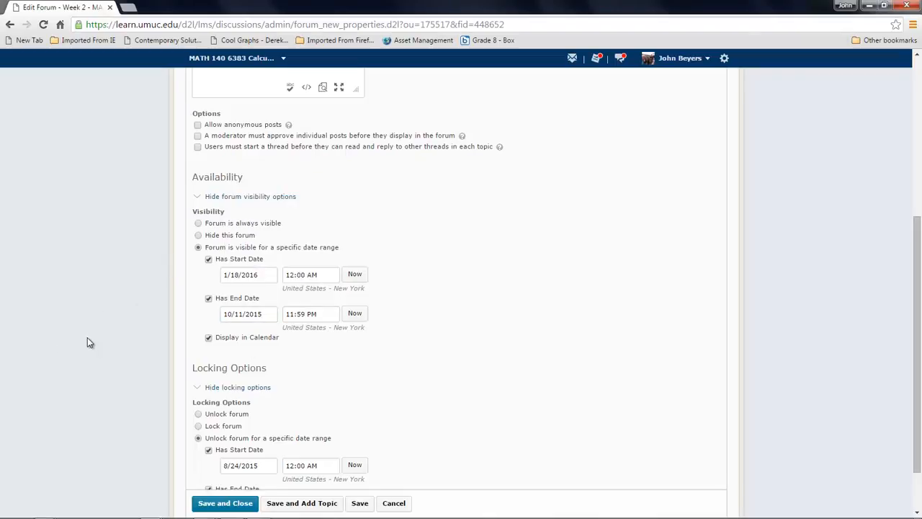
pyautogui.click(264, 314)
pyautogui.press('BackSpace')
pyautogui.write('6')
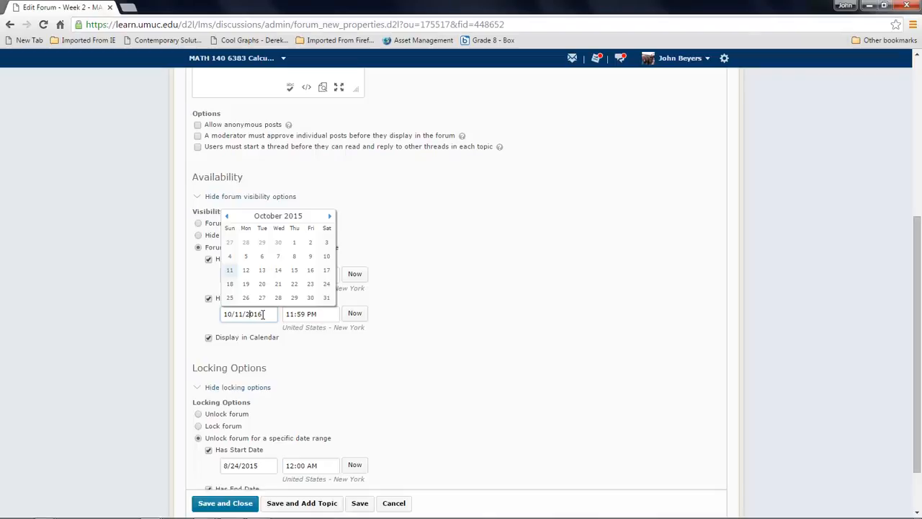
pyautogui.hotkey('shift', 'Left')
pyautogui.hotkey('shift', 'Left')
pyautogui.write('6')
pyautogui.press('Left')
pyautogui.press('Left')
pyautogui.hotkey('shift', 'Left')
pyautogui.hotkey('shift', 'Left')
pyautogui.write('3')
pyautogui.click(40, 345)
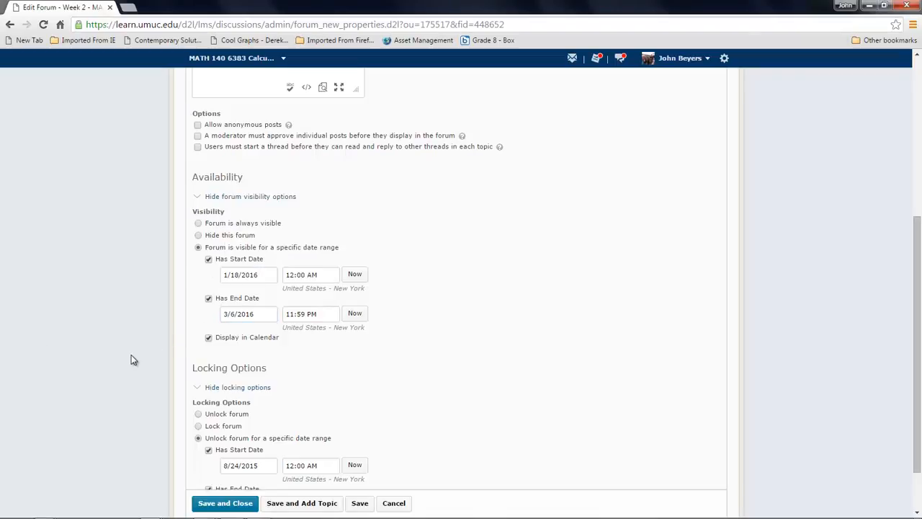
# - Set the start date of the Week 2 forum's unlock range to 1/18/2016, keeping the start time at 12:00 AM
pyautogui.scroll(-1, 93, 356)
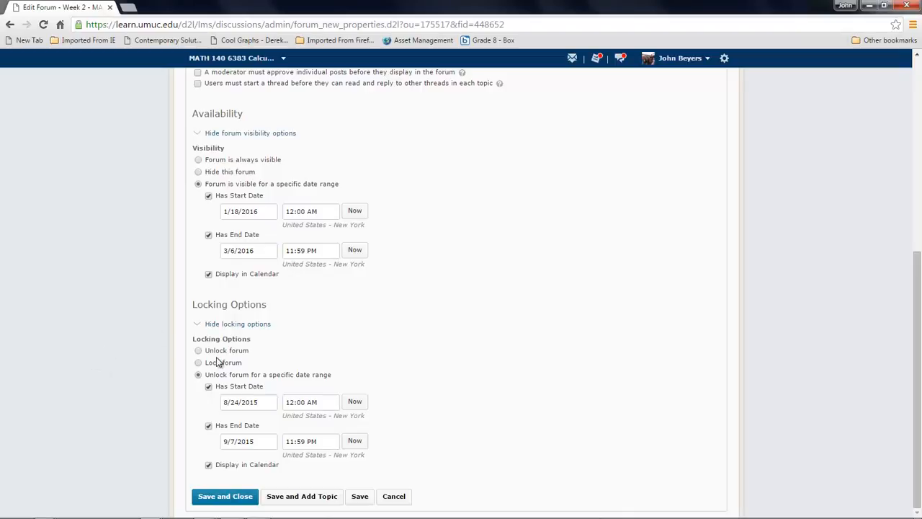
pyautogui.click(263, 402)
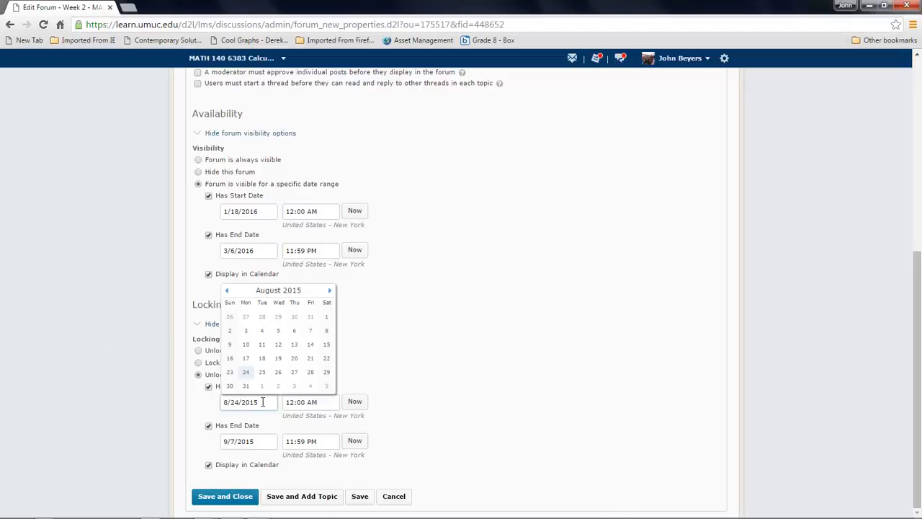
pyautogui.write('6')
pyautogui.hotkey('shift', 'Left')
pyautogui.hotkey('shift', 'Left')
pyautogui.write('18')
pyautogui.press('Left')
pyautogui.hotkey('shift', 'Left')
pyautogui.write('1')
pyautogui.click(142, 394)
pyautogui.click(319, 402)
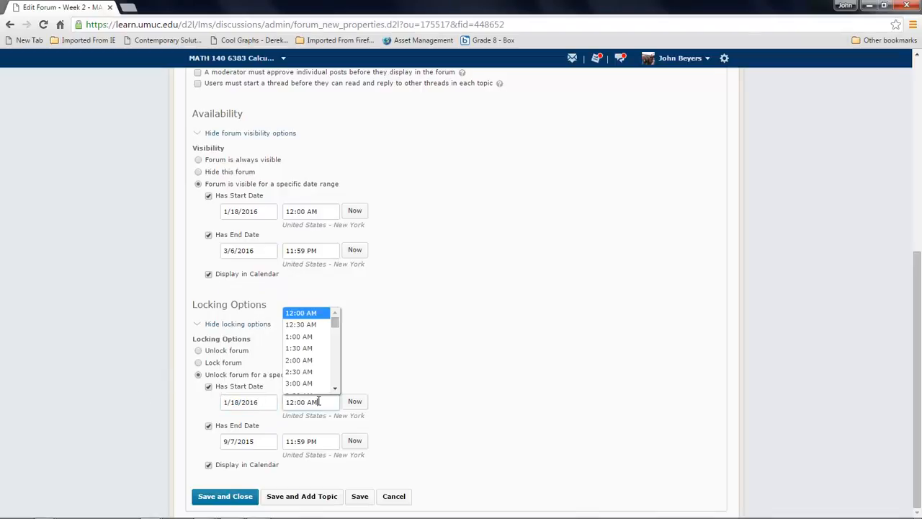
pyautogui.click(124, 408)
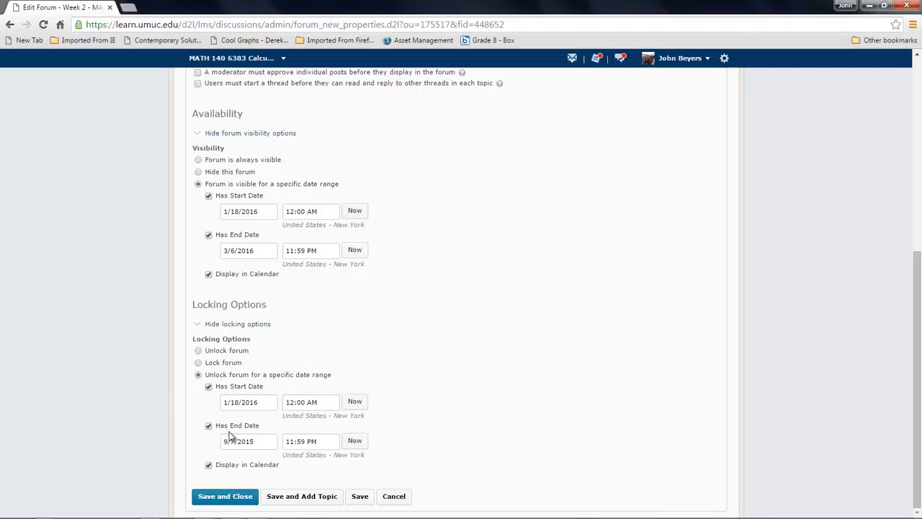
# - Set the end date of the Week 2 forum's unlock range to 2/1/2016, dismissing the Windows color scheme prompt
pyautogui.click(271, 443)
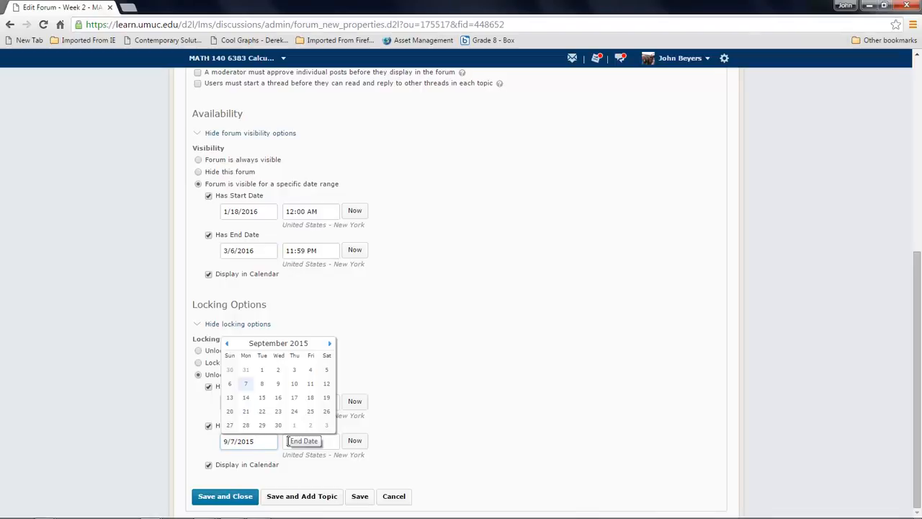
pyautogui.write('6')
pyautogui.press('Left')
pyautogui.hotkey('shift', 'Left')
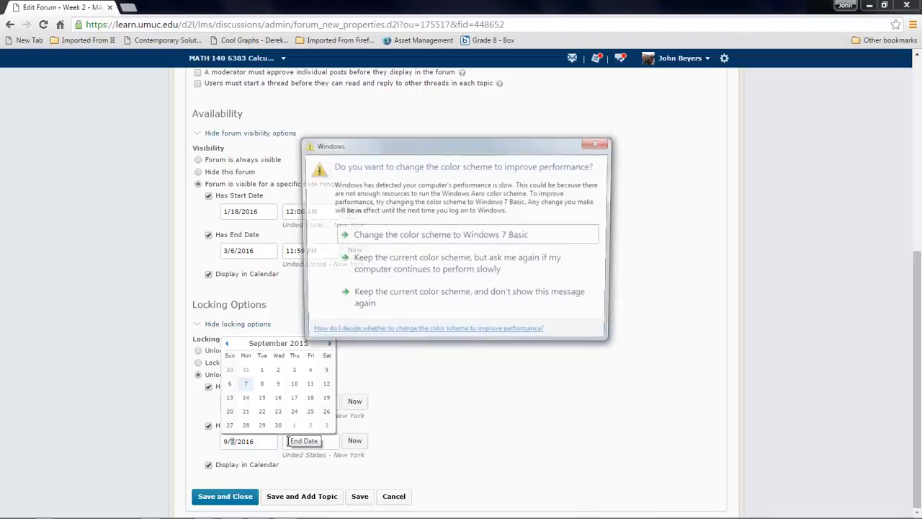
pyautogui.click(604, 142)
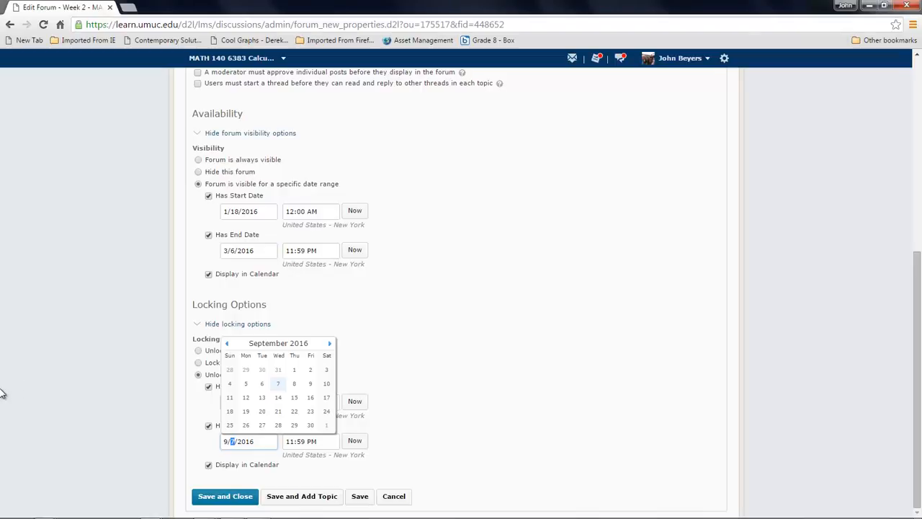
pyautogui.write('1')
pyautogui.press('BackSpace')
pyautogui.write('2')
pyautogui.click(44, 319)
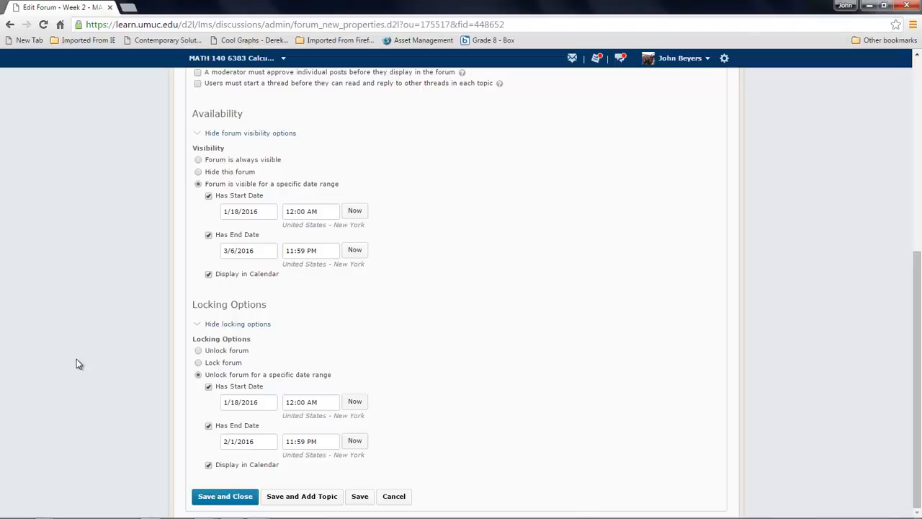
# - Review the Week 2 forum's calendar display, visibility and locking settings, and save and close the forum
pyautogui.click(207, 464)
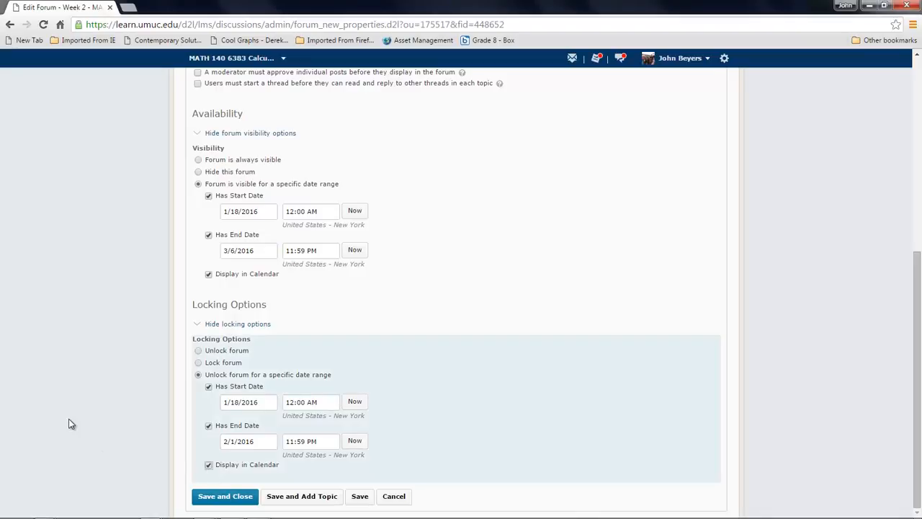
pyautogui.scroll(3, 78, 269)
pyautogui.scroll(2, 107, 192)
pyautogui.scroll(-3, 93, 221)
pyautogui.scroll(-1, 142, 294)
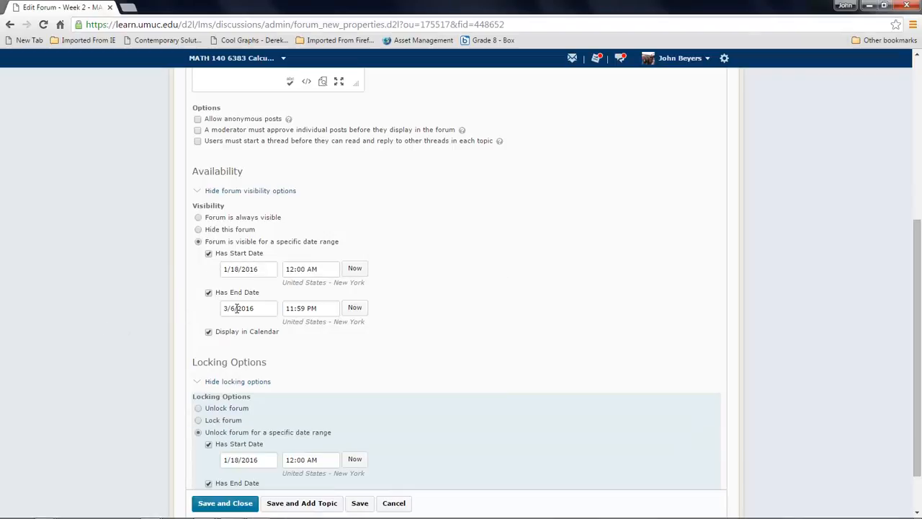
pyautogui.scroll(-1, 29, 337)
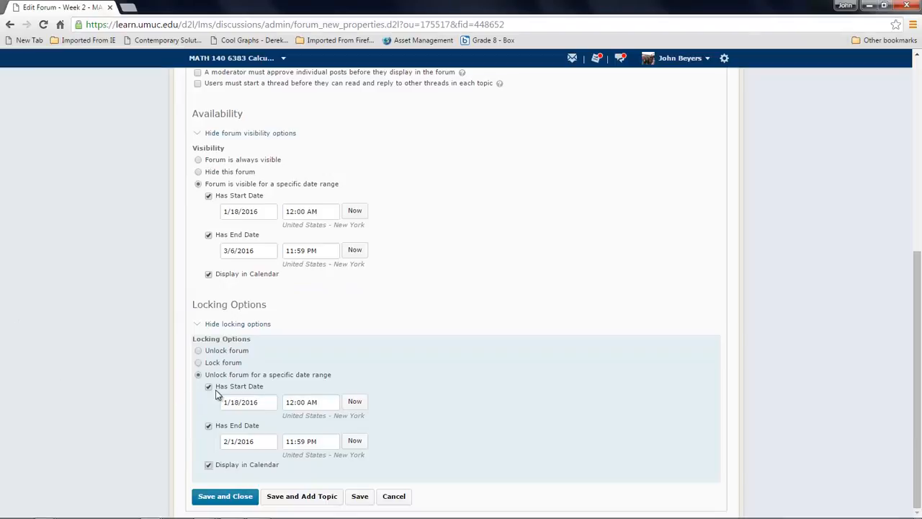
pyautogui.click(239, 500)
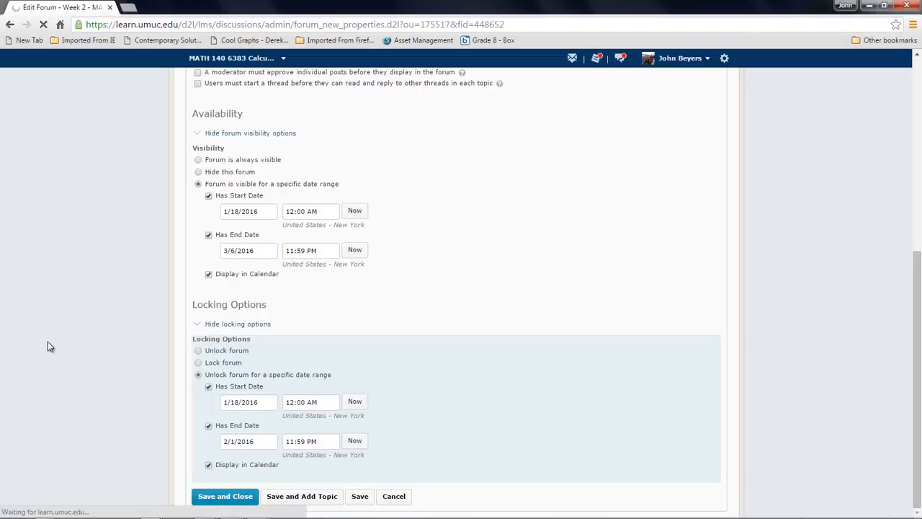
# - Check the availability dates of the Participation Problems (Week 2) topic in the discussions list and open that topic for editing
pyautogui.scroll(-3, 33, 344)
pyautogui.scroll(-5, 31, 345)
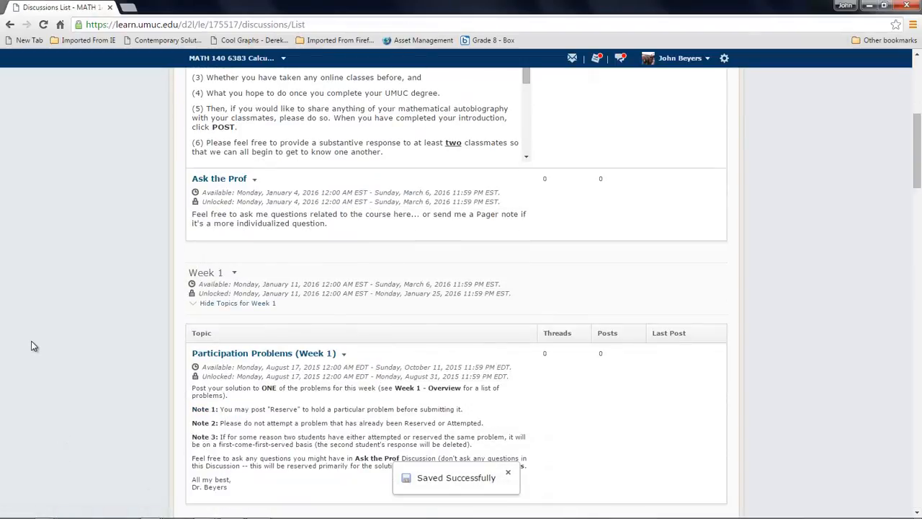
pyautogui.scroll(-1, 109, 284)
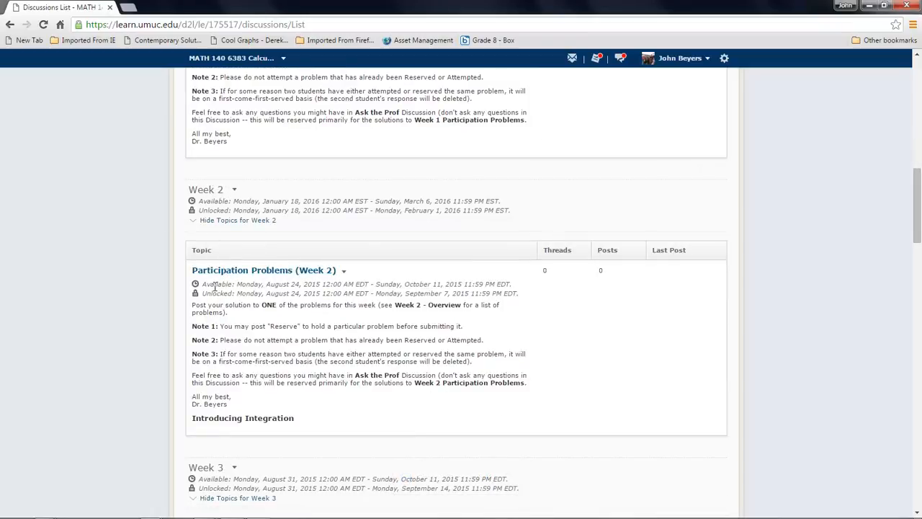
pyautogui.moveTo(202, 284); pyautogui.dragTo(316, 283)
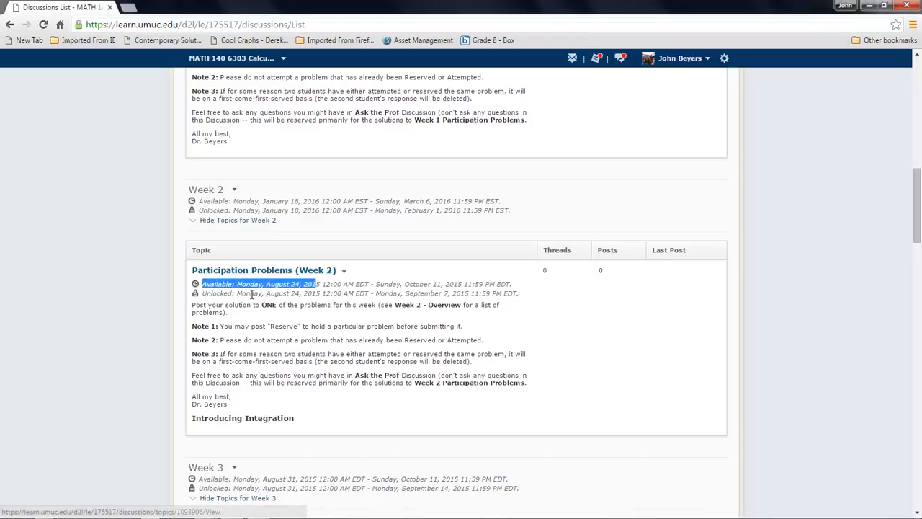
pyautogui.click(251, 294)
pyautogui.click(344, 271)
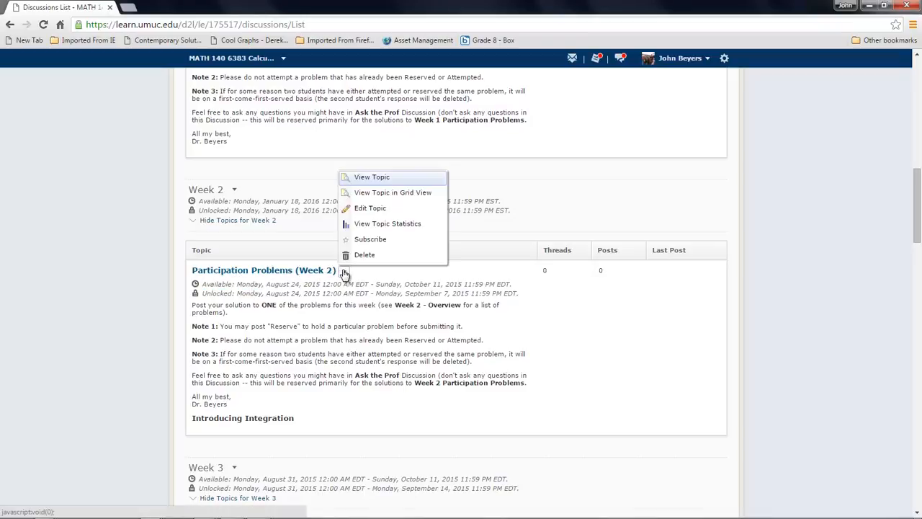
pyautogui.click(369, 208)
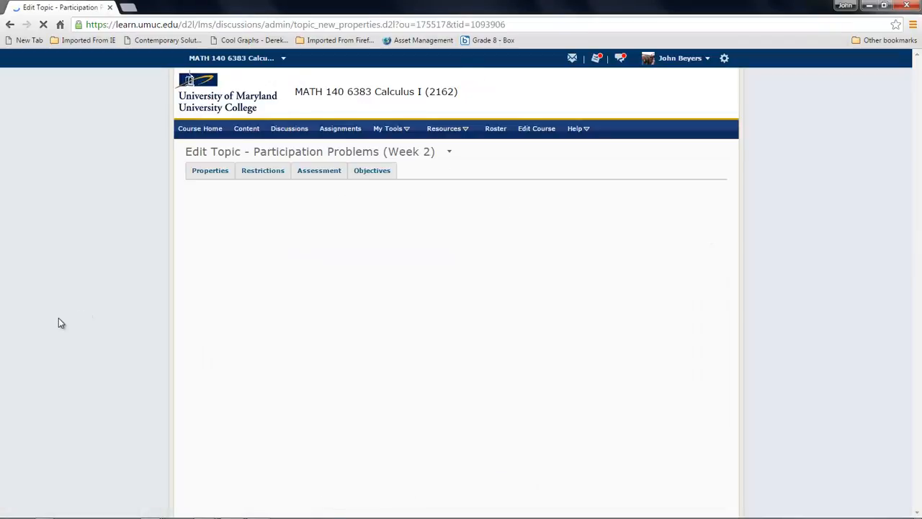
# - Set the visibility start date of the Participation Problems (Week 2) topic to 1/18/2016, dismissing the Windows color scheme prompt
pyautogui.scroll(-4, 61, 311)
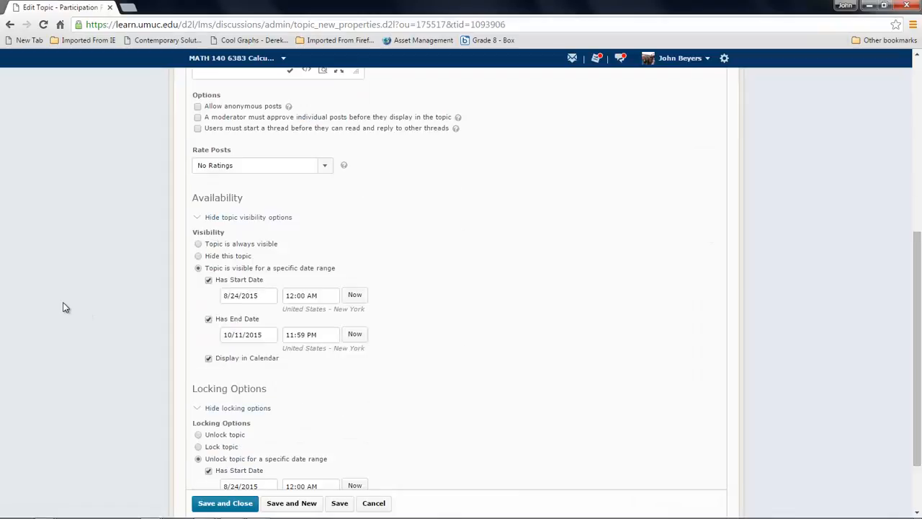
pyautogui.scroll(5, 72, 308)
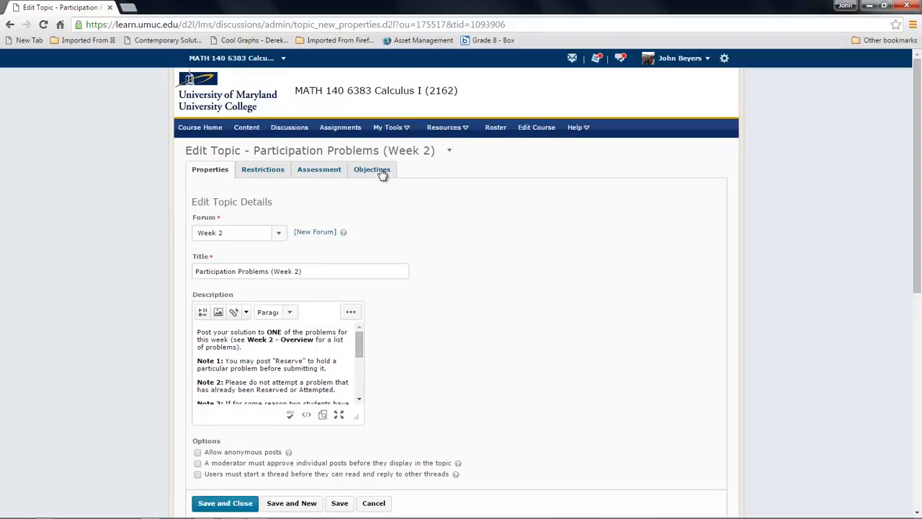
pyautogui.click(451, 151)
pyautogui.click(551, 280)
pyautogui.scroll(-3, 420, 344)
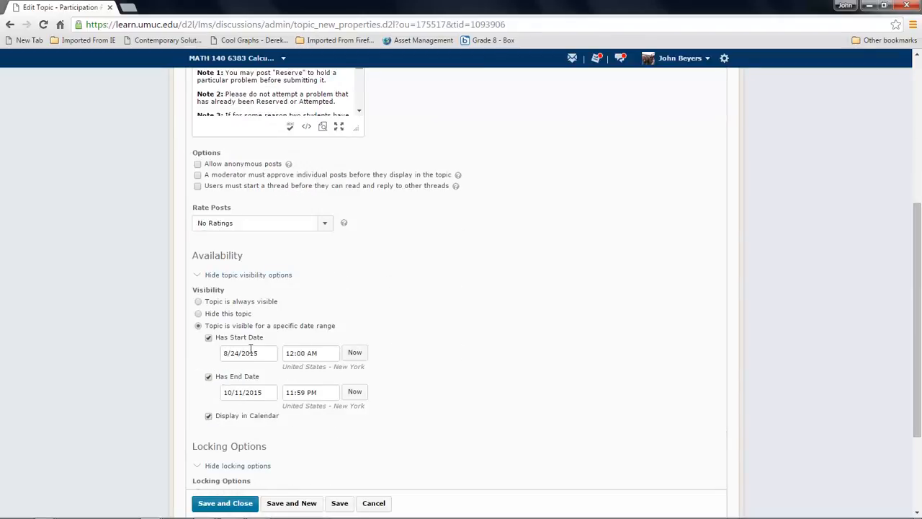
pyautogui.click(258, 354)
pyautogui.press('BackSpace')
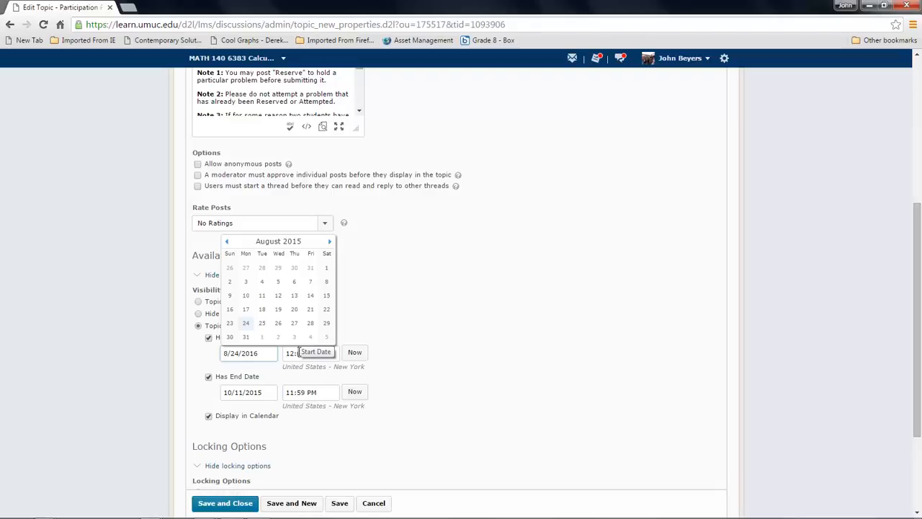
pyautogui.hotkey('shift', 'Left')
pyautogui.write('18')
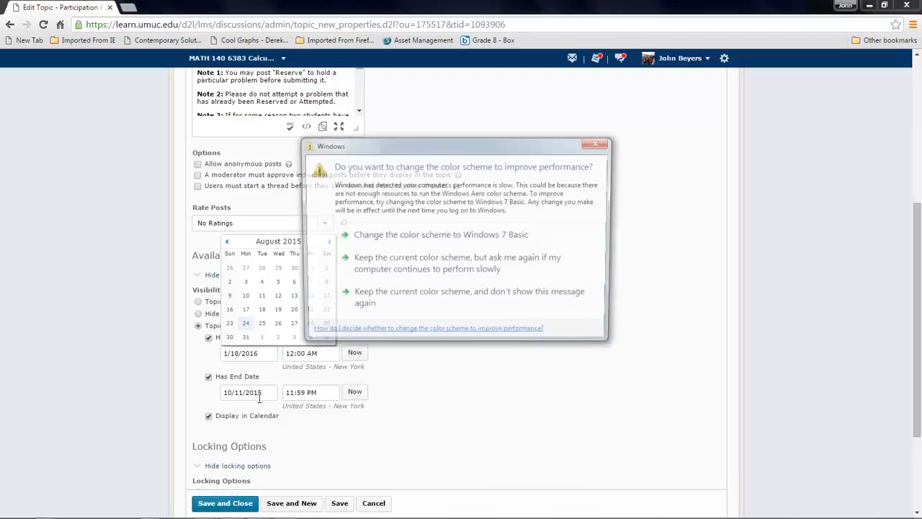
pyautogui.click(604, 145)
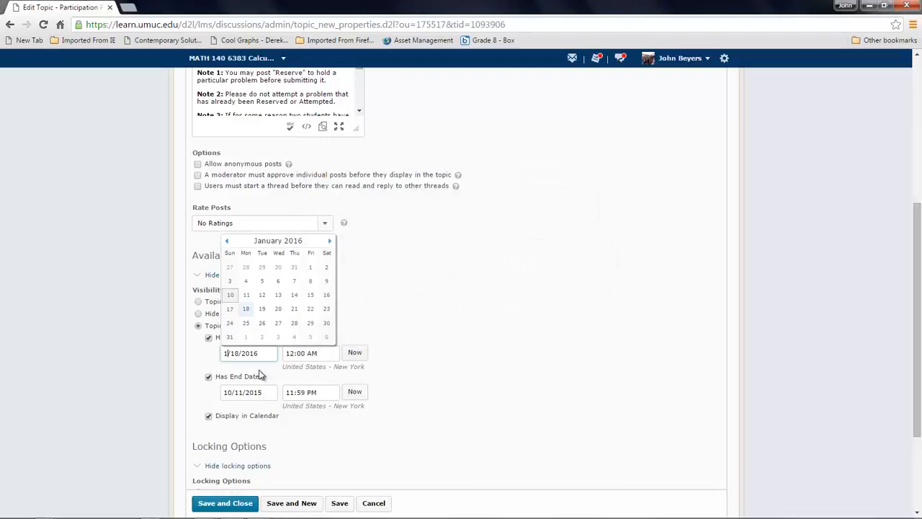
# - Set the visibility end date of the Participation Problems (Week 2) topic to 3/6/2016
pyautogui.click(259, 393)
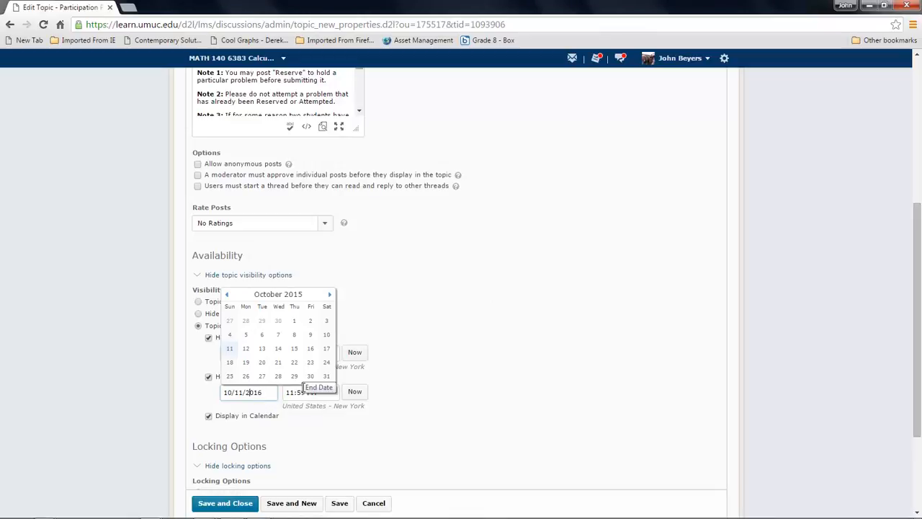
pyautogui.write('6')
pyautogui.write('3')
pyautogui.click(118, 399)
# - Copy the topic's visibility start date, 1/18/2016, into the start date of its unlock range
pyautogui.scroll(-2, 118, 418)
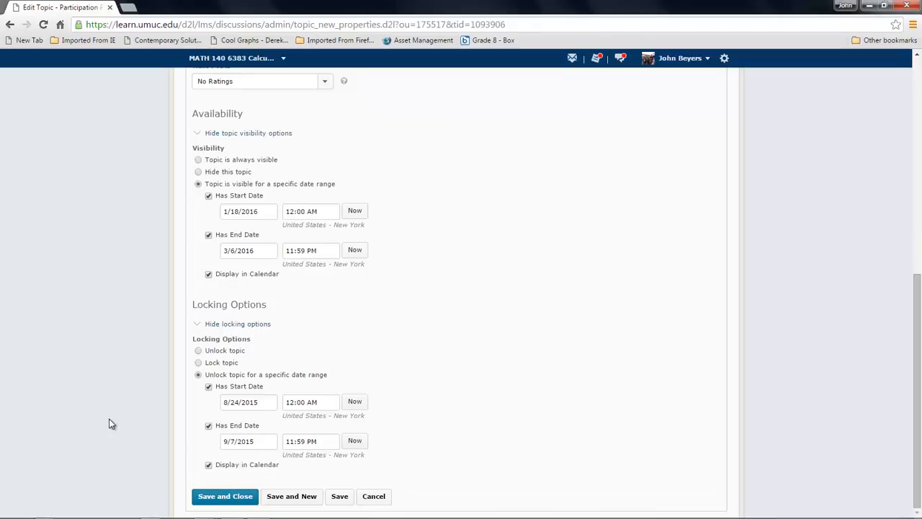
pyautogui.click(259, 400)
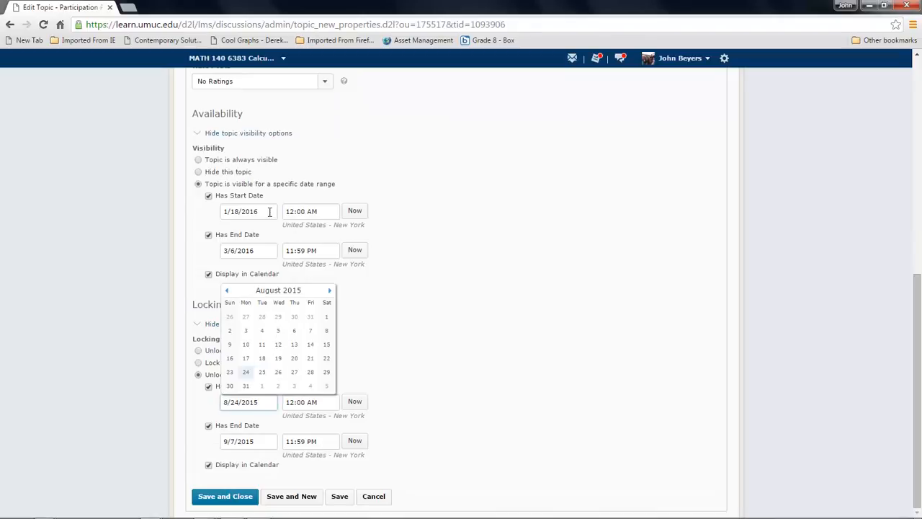
pyautogui.click(271, 213)
pyautogui.hotkey('ctrl', 'c')
pyautogui.click(258, 400)
pyautogui.hotkey('ctrl', 'a')
pyautogui.hotkey('ctrl', 'v')
pyautogui.click(47, 401)
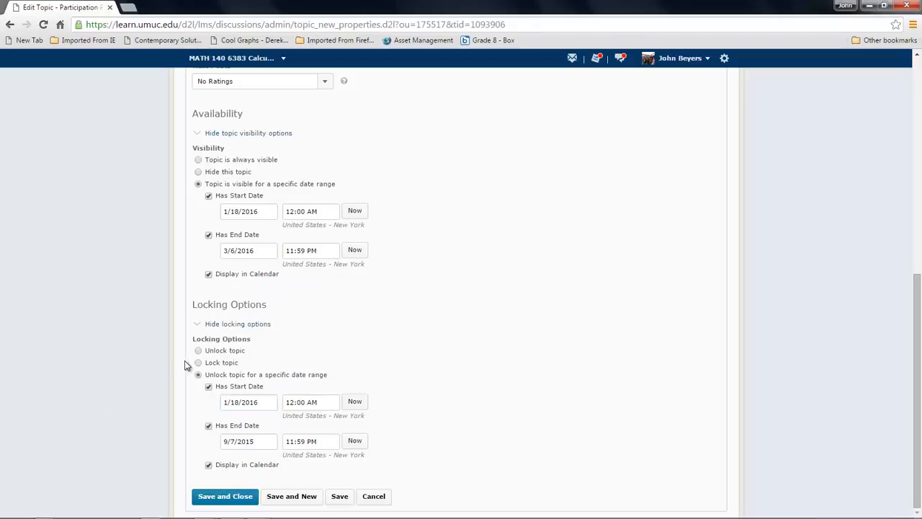
# - Set the end date of the topic's unlock range to 2/1/2016, save and close it, and check the Week 2 dates in the discussions list
pyautogui.doubleClick(232, 441)
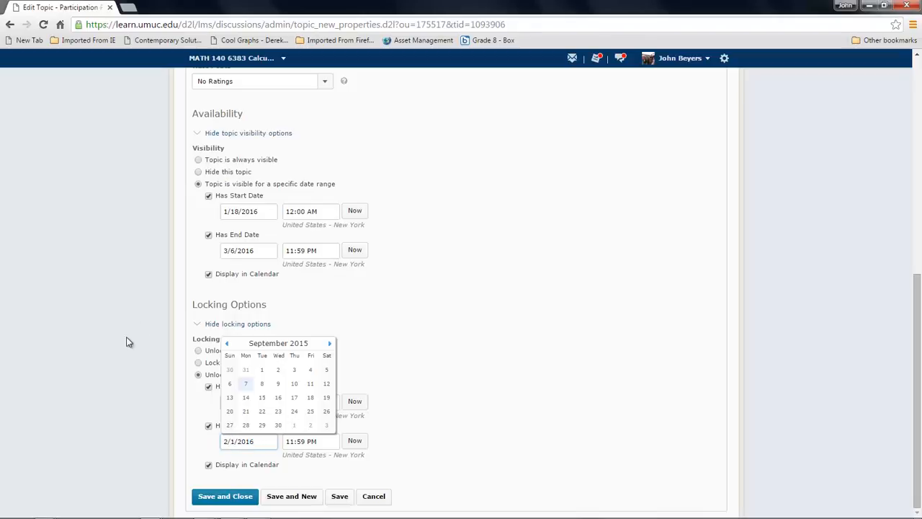
pyautogui.click(111, 371)
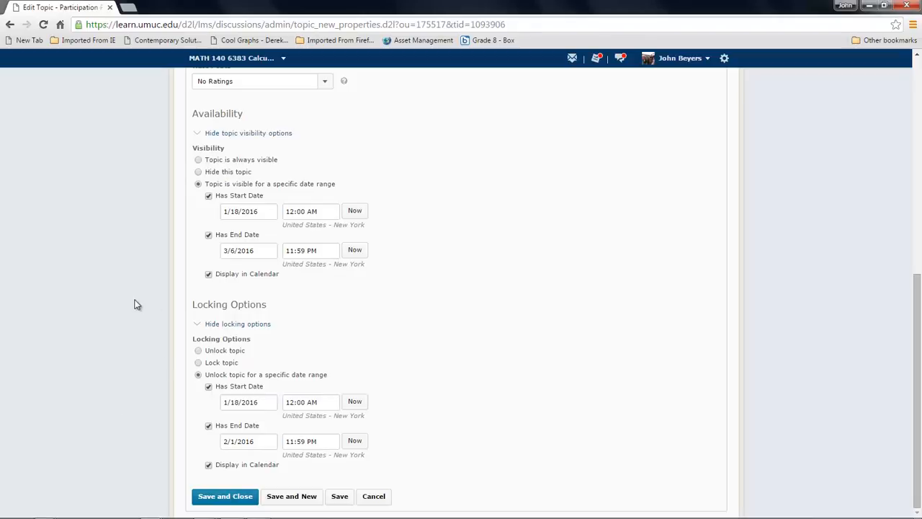
pyautogui.click(222, 497)
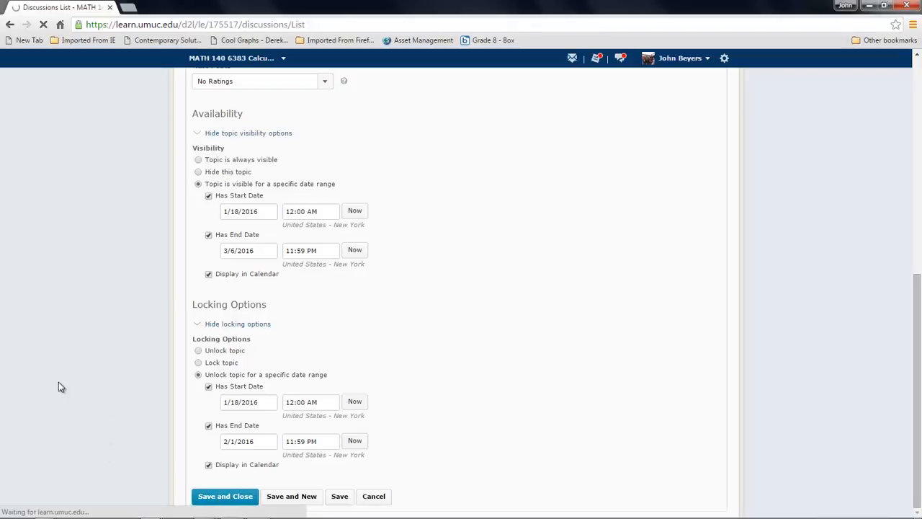
pyautogui.scroll(-8, 58, 348)
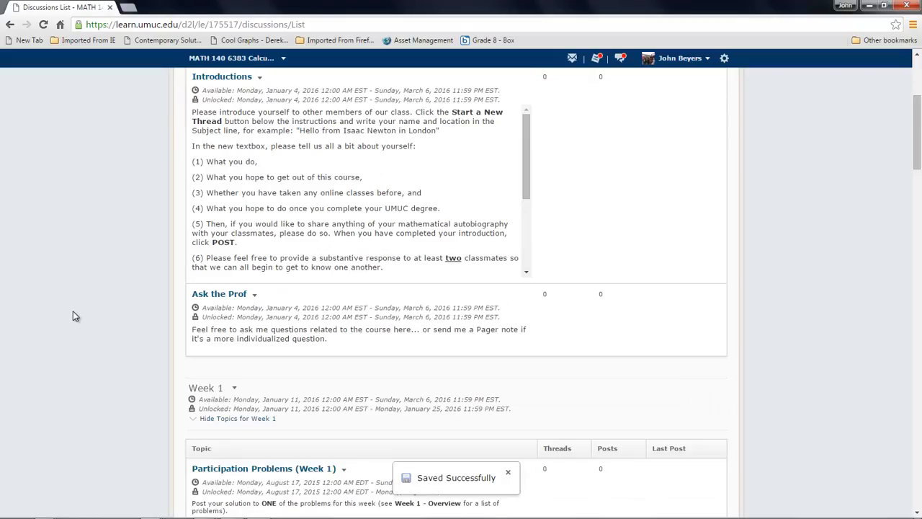
pyautogui.scroll(-3, 67, 319)
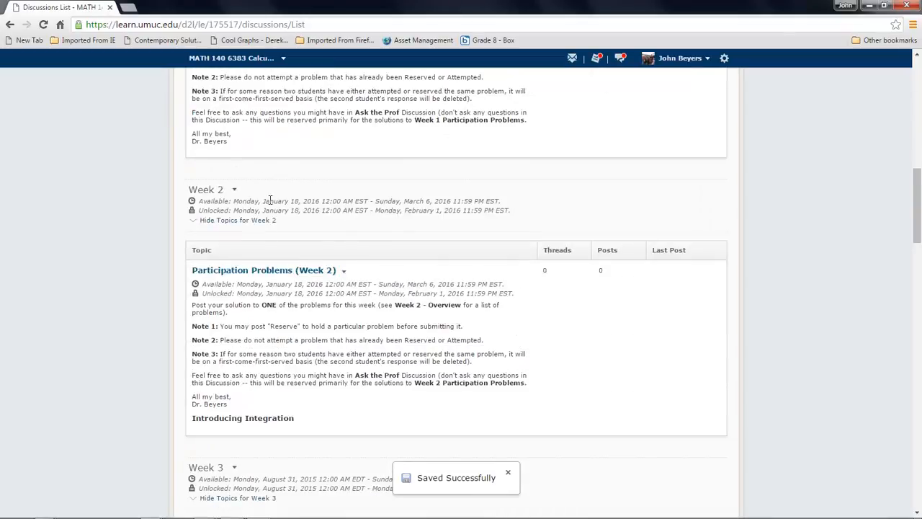